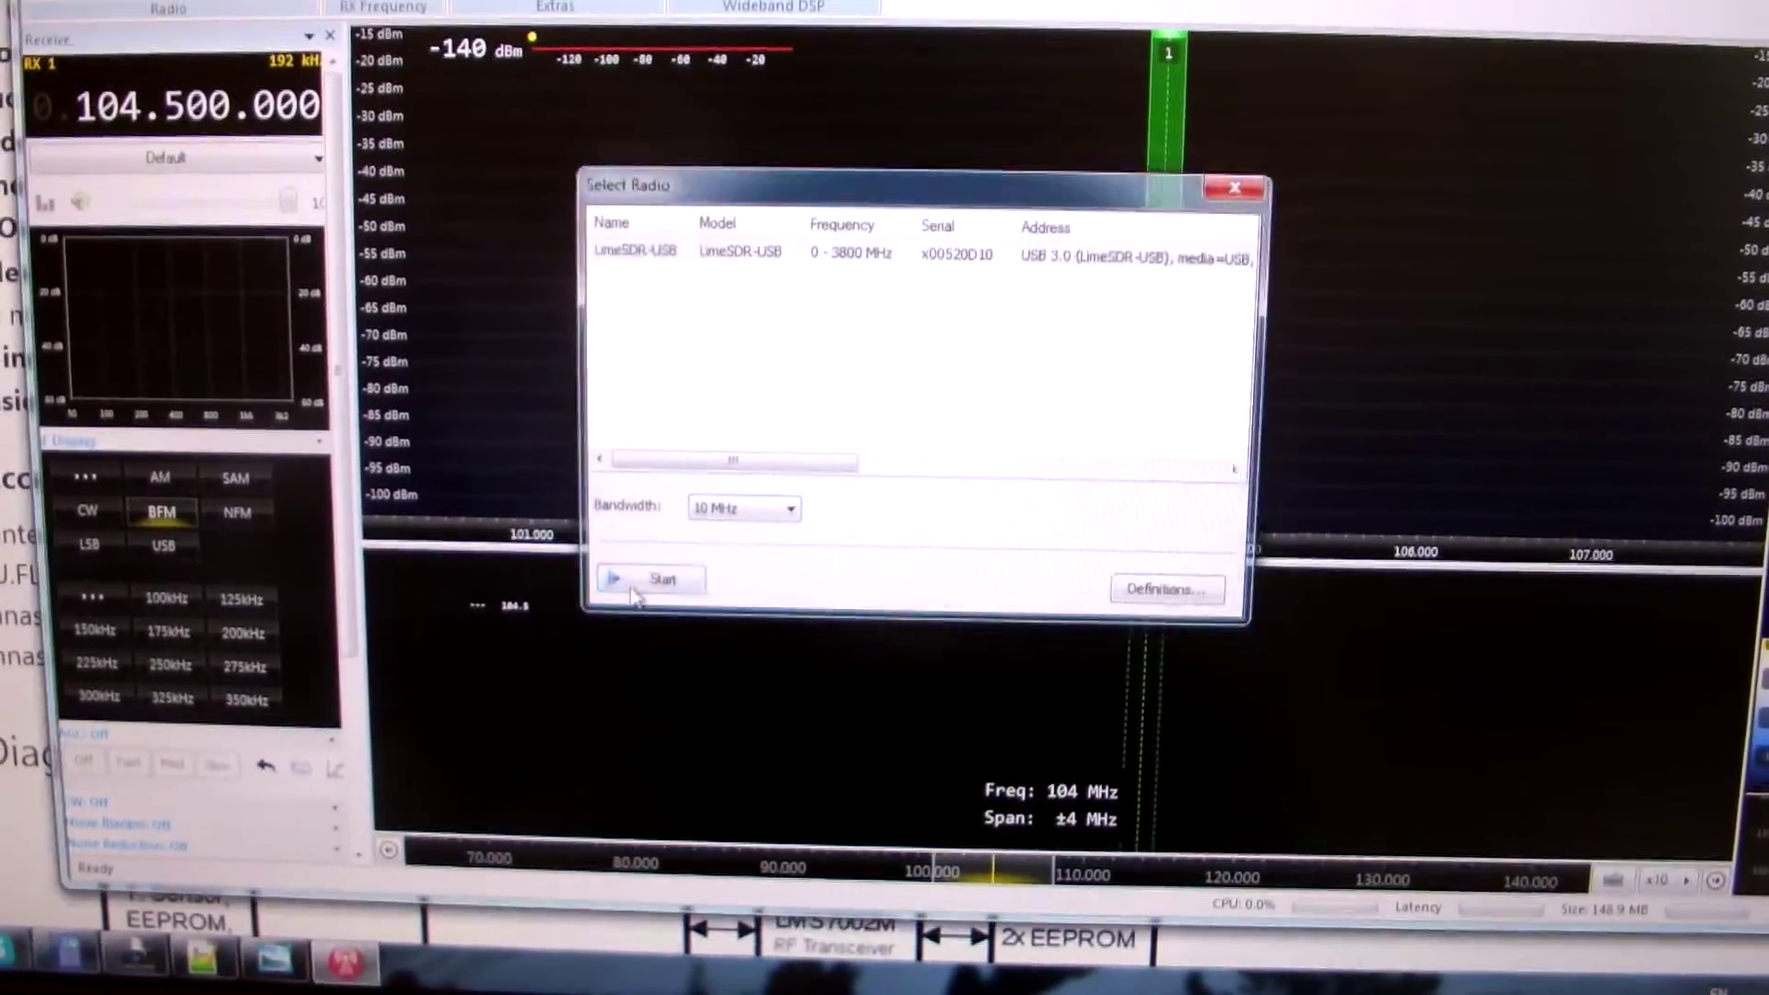
Start the LimeSDR-USB radio so it receives GOLD FM at 104.5 MHz
{"action": "left_click", "coordinate": [650, 578]}
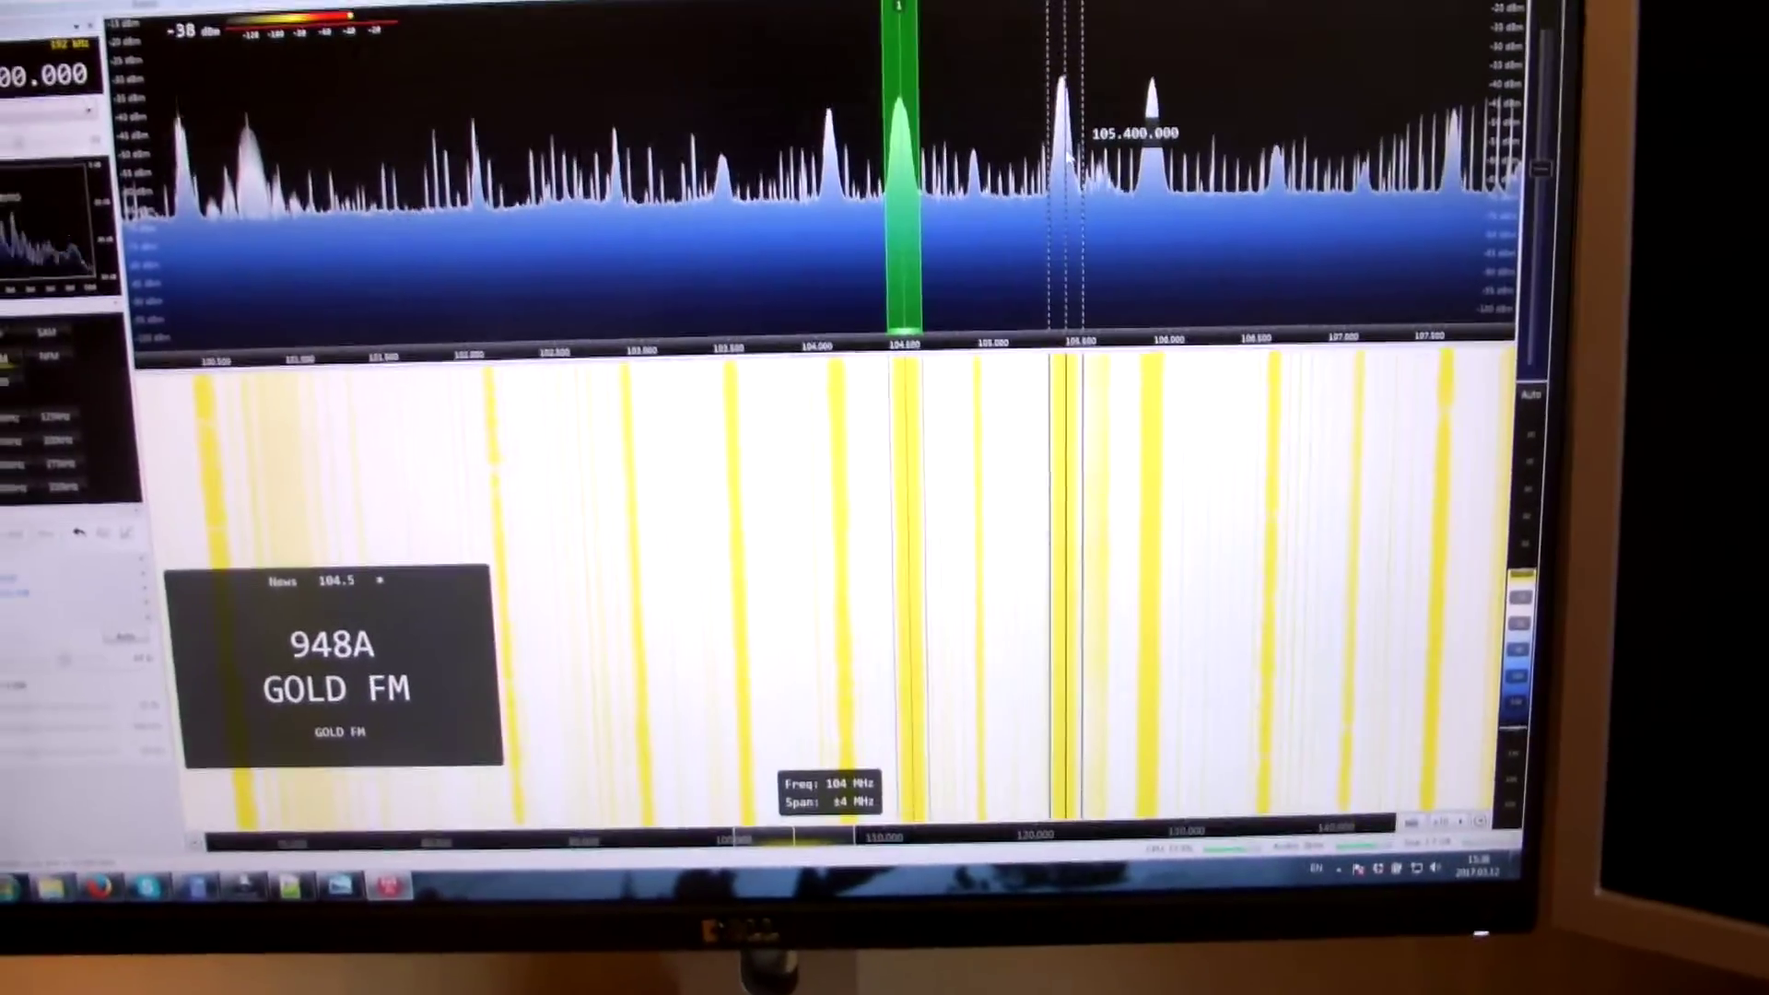
Tune through the 105.4, 105.9 and 100.4 MHz stations, finishing at 104.1 MHz
{"action": "left_click", "coordinate": [1026, 138]}
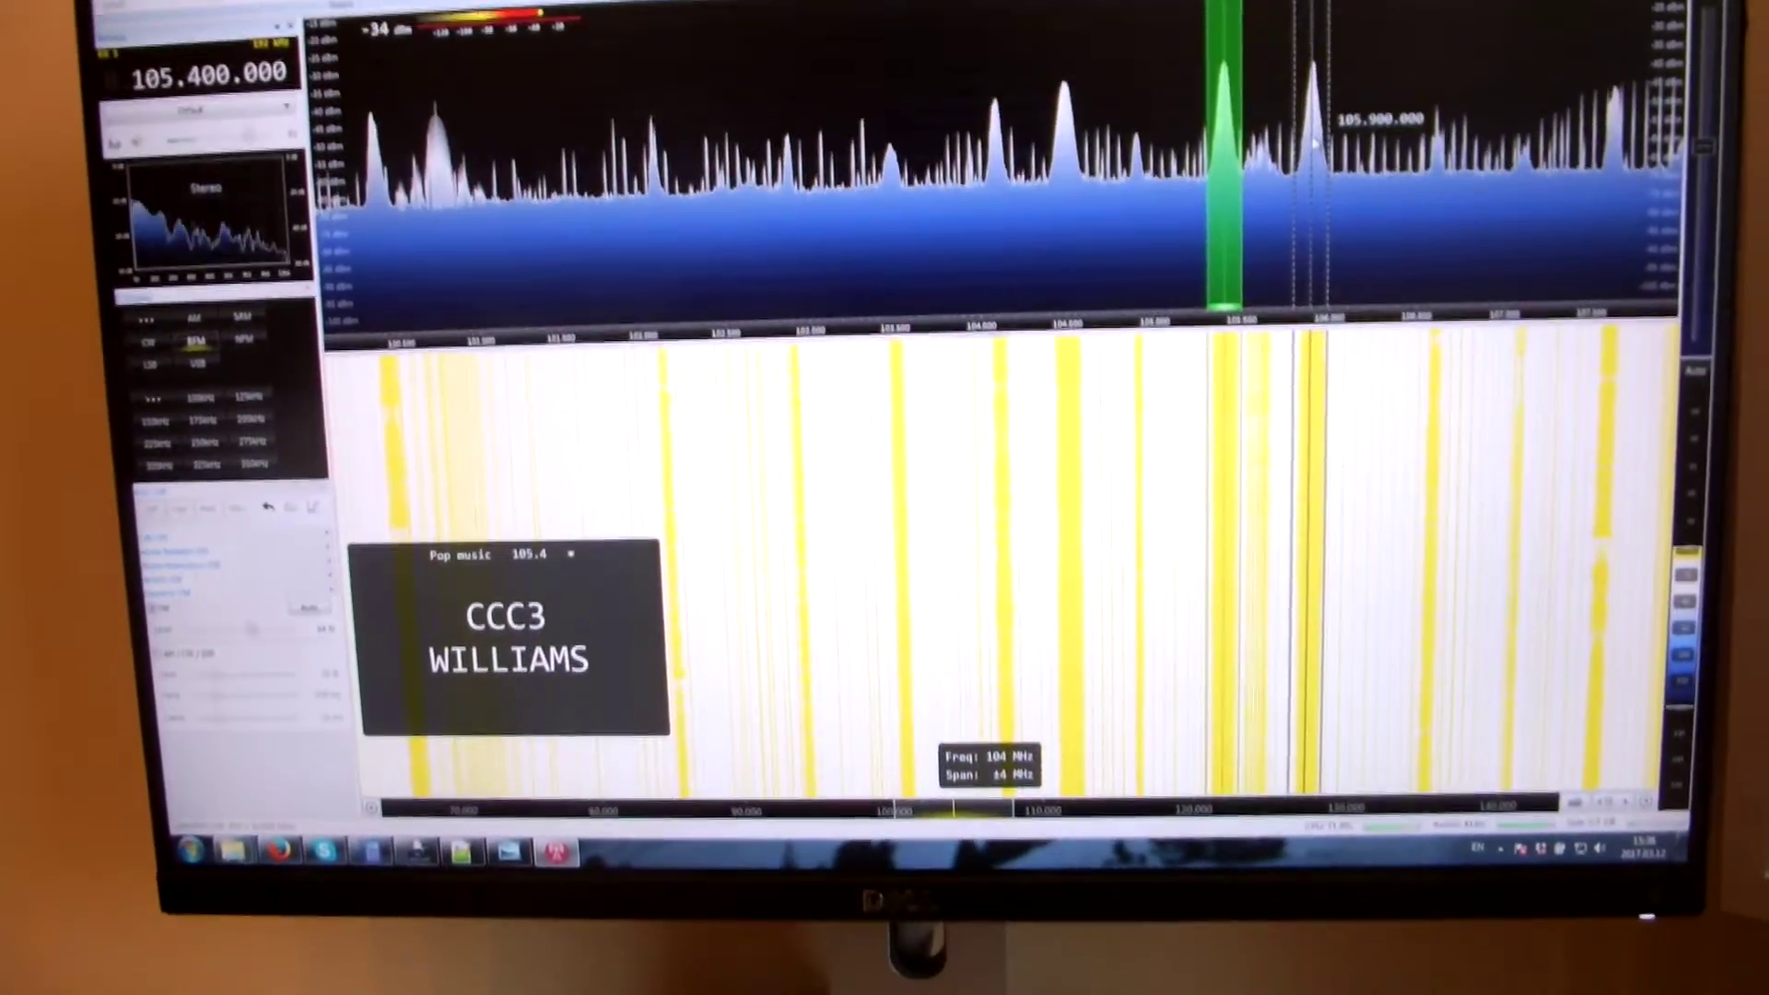
{"action": "left_click", "coordinate": [1313, 139]}
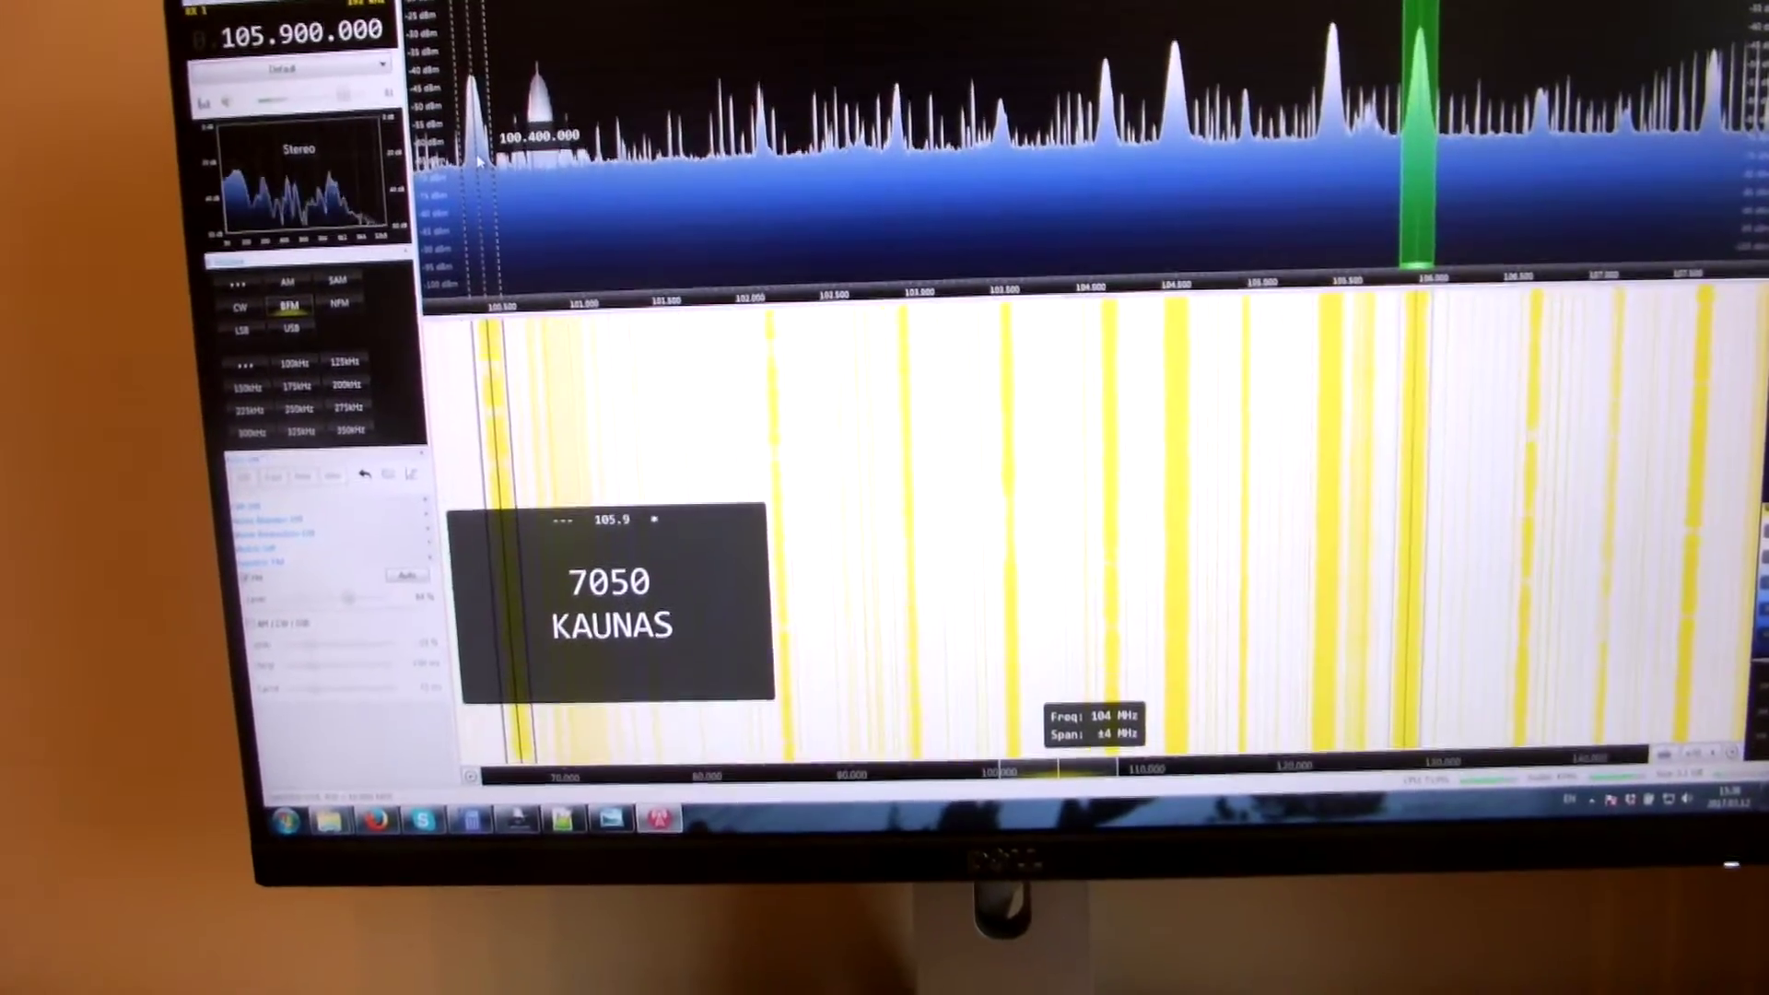
{"action": "left_click", "coordinate": [471, 155]}
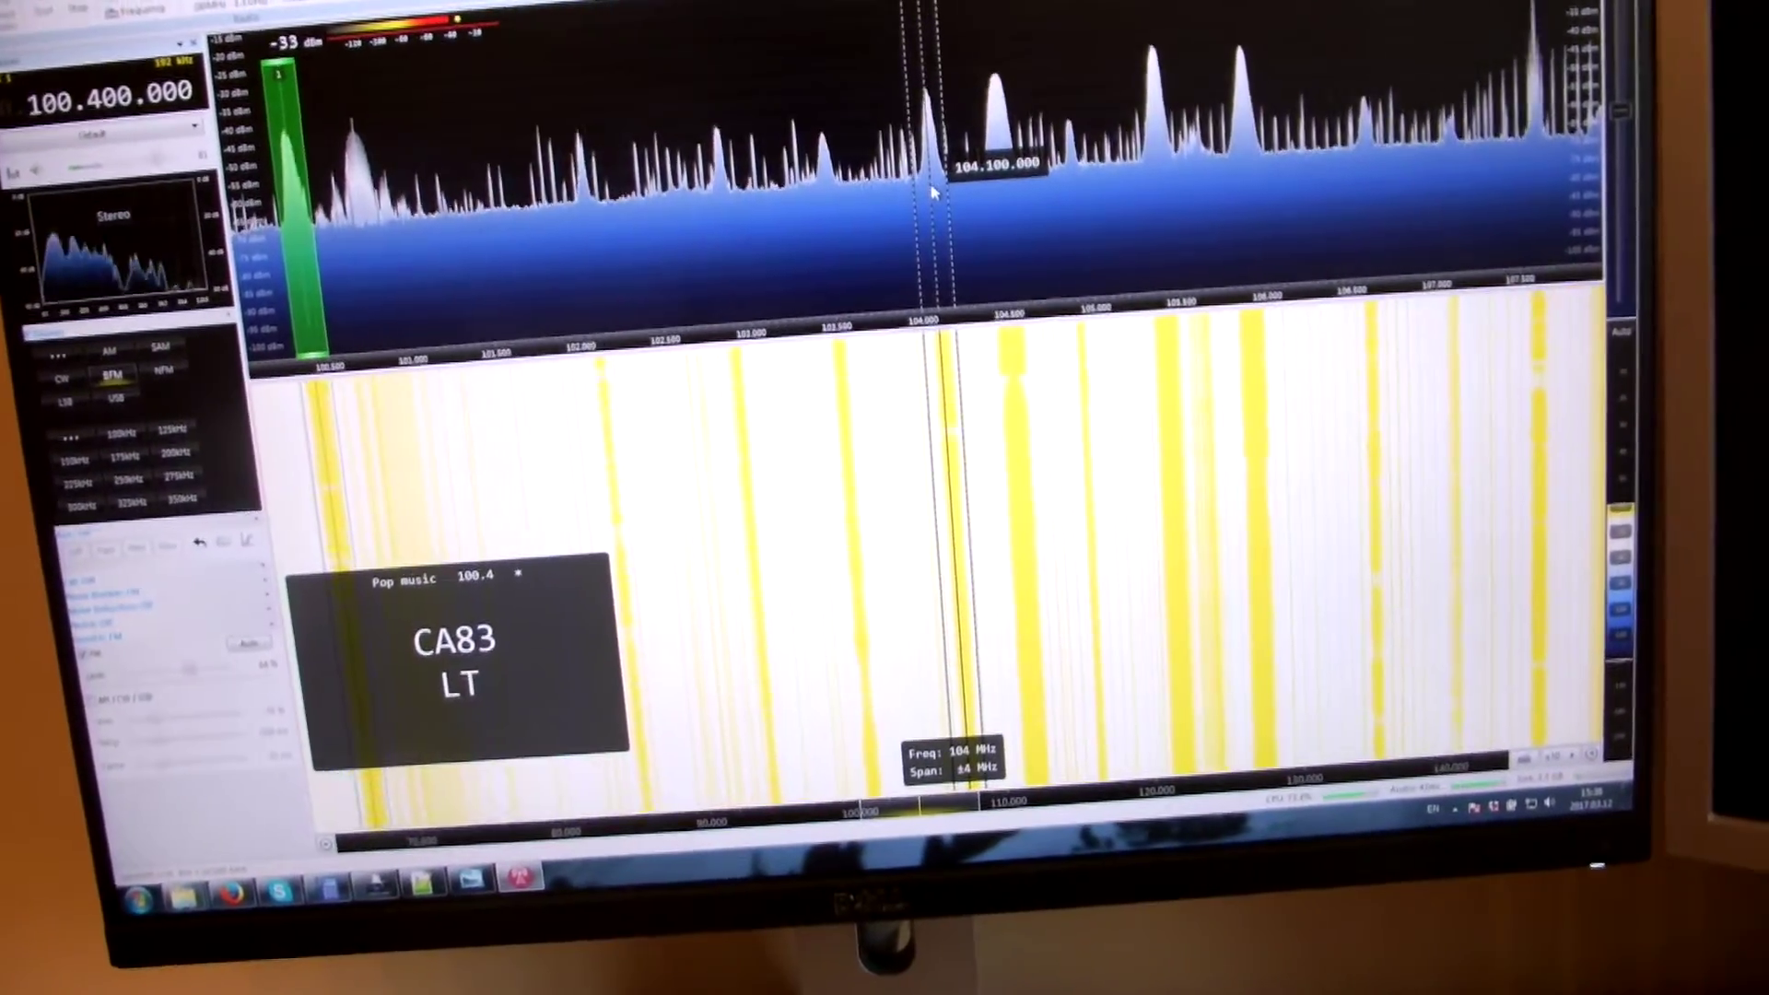
{"action": "left_click", "coordinate": [951, 187]}
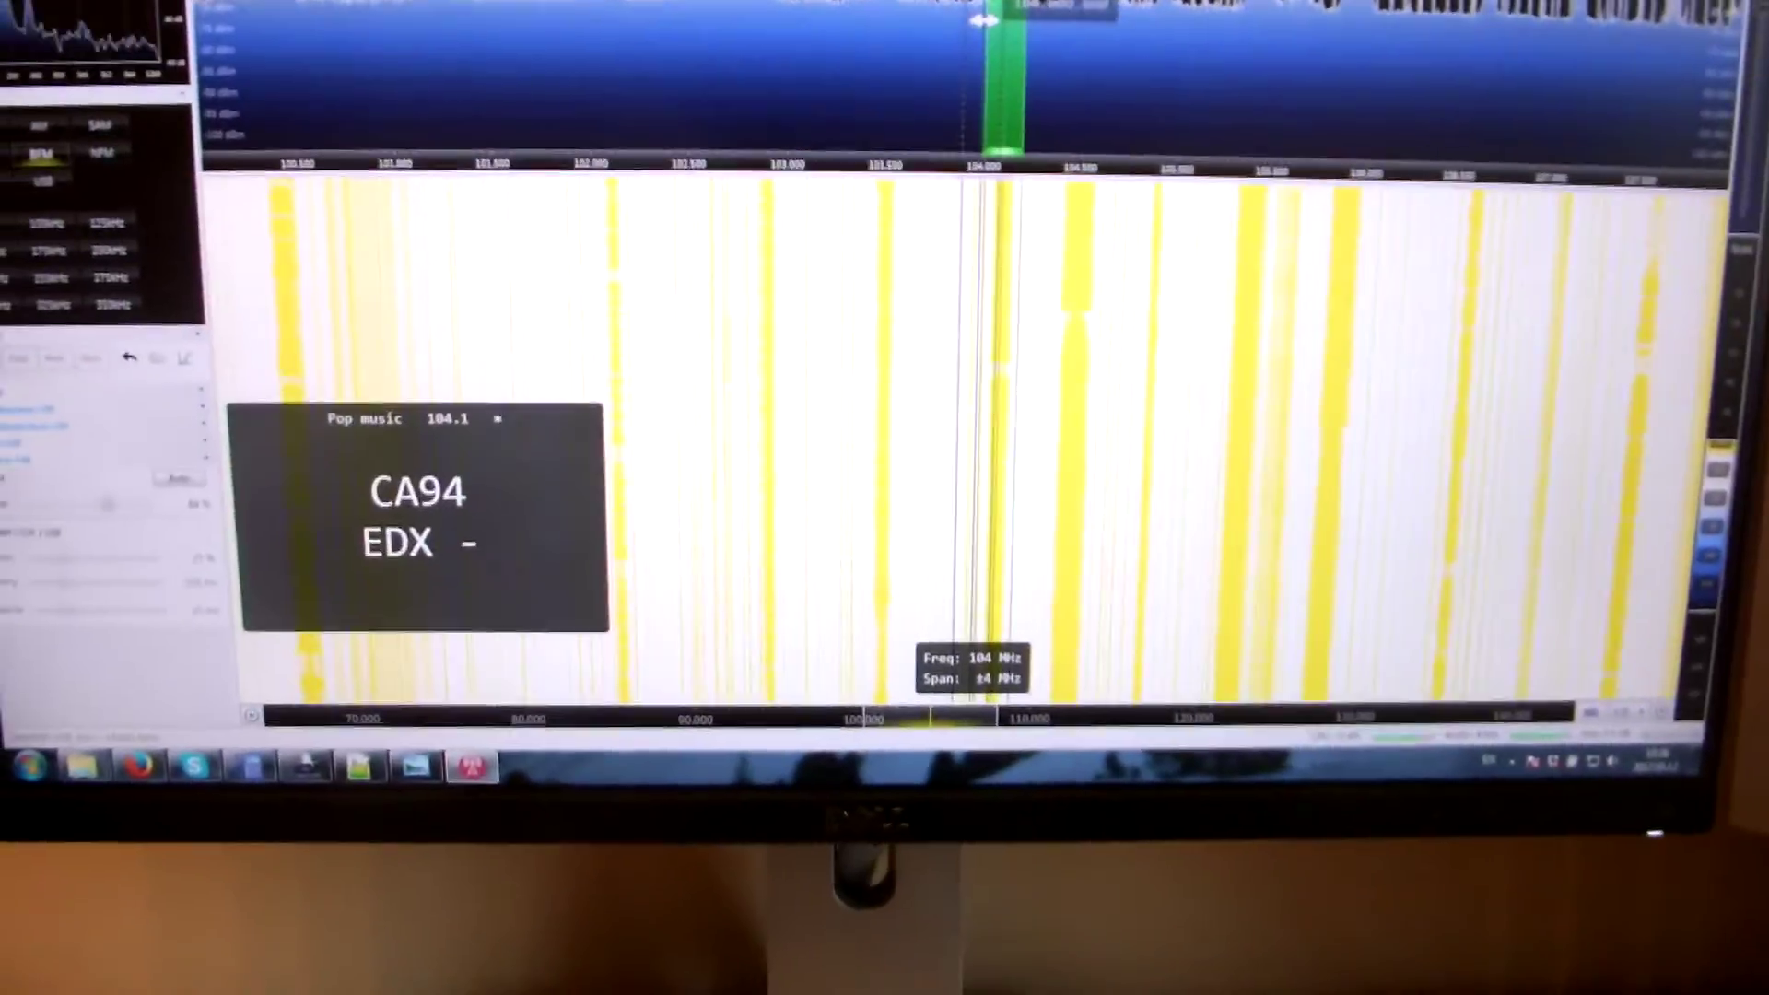